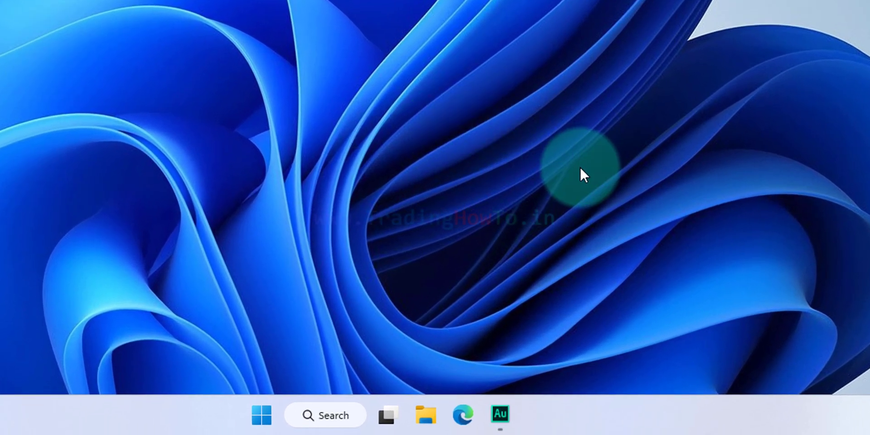
In Edge, go to google.com and search for 'tradingview'
click(462, 411)
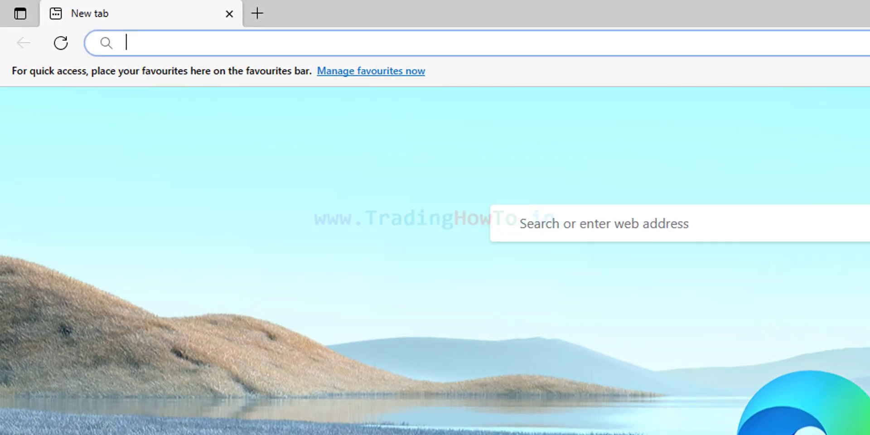
text(goo)
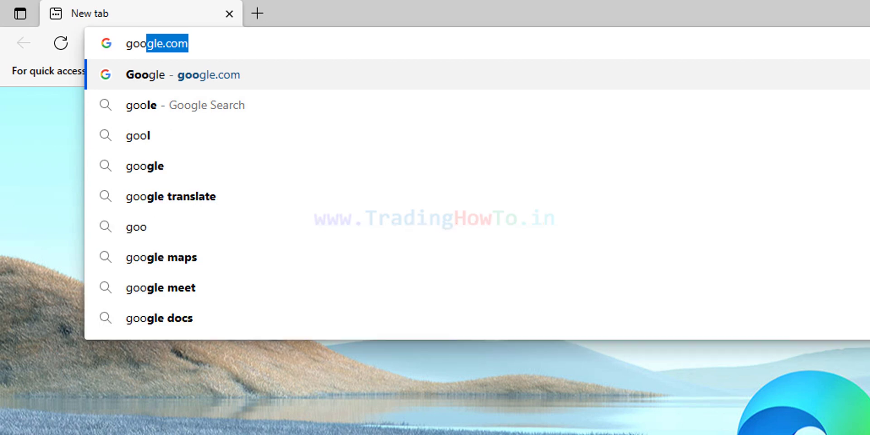
key(Return)
click(661, 388)
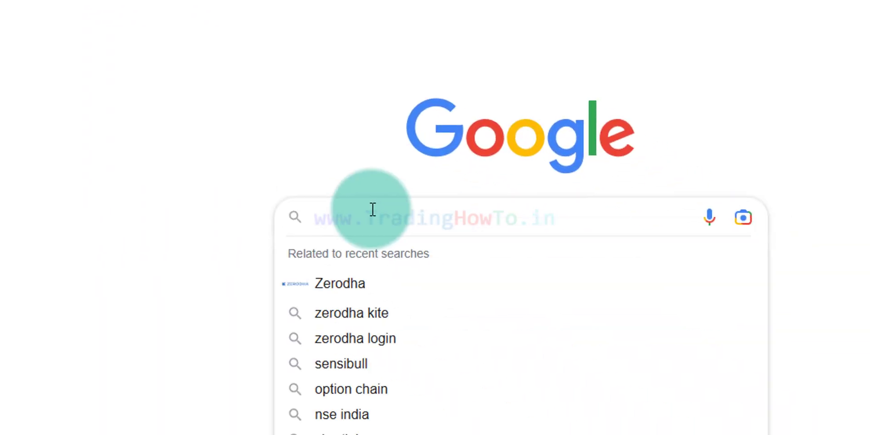
text(tradi)
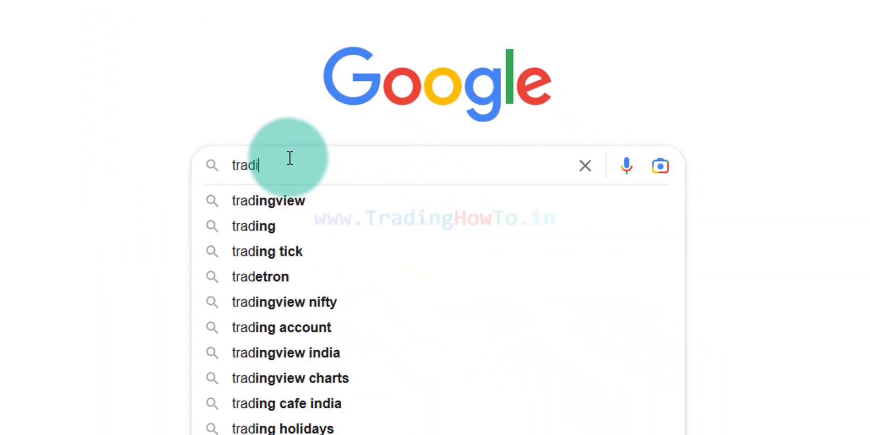
text(ngview)
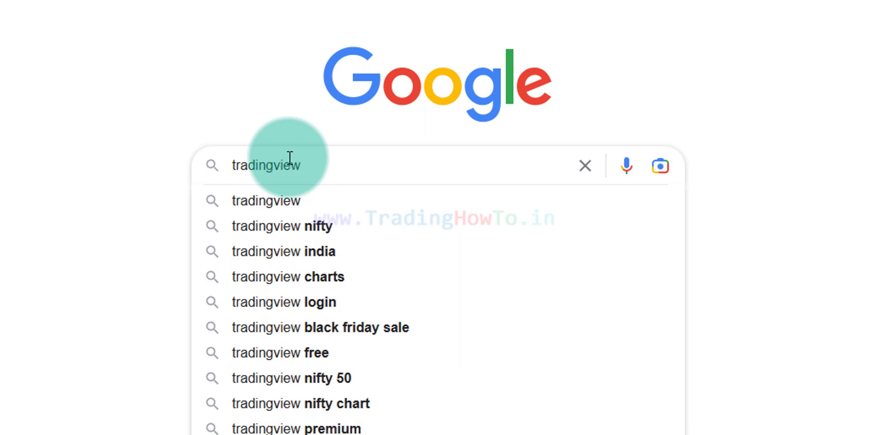
click(346, 200)
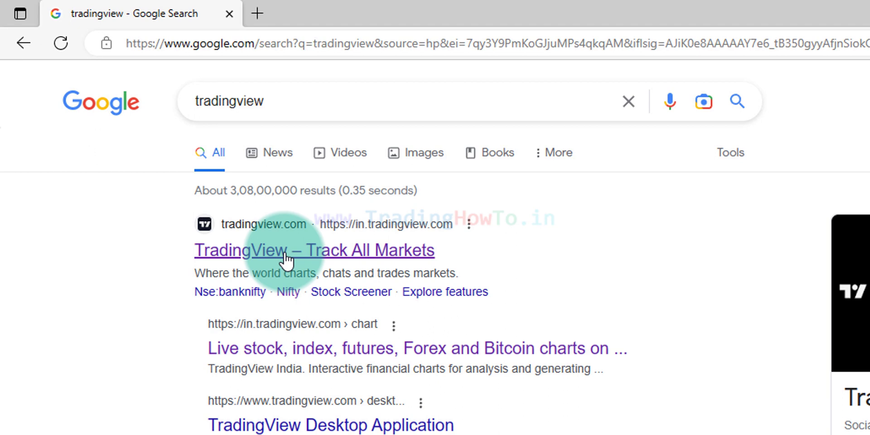
Open the TradingView site, go to More > Desktop app, and browse the download page
click(431, 254)
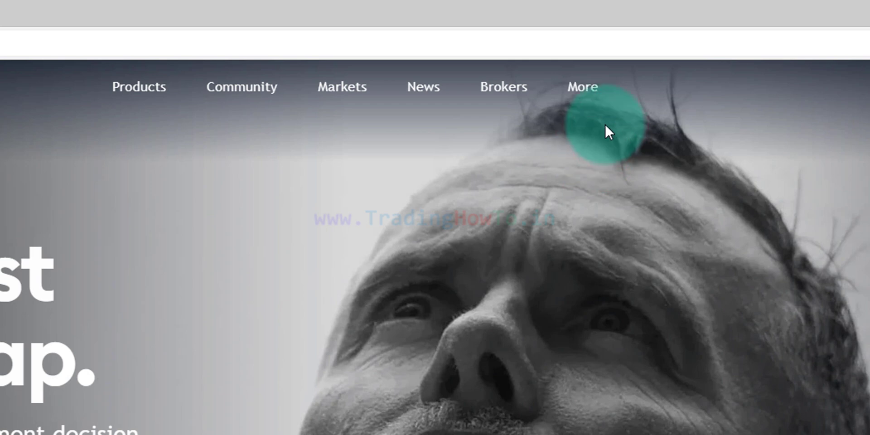
mouse_move(595, 111)
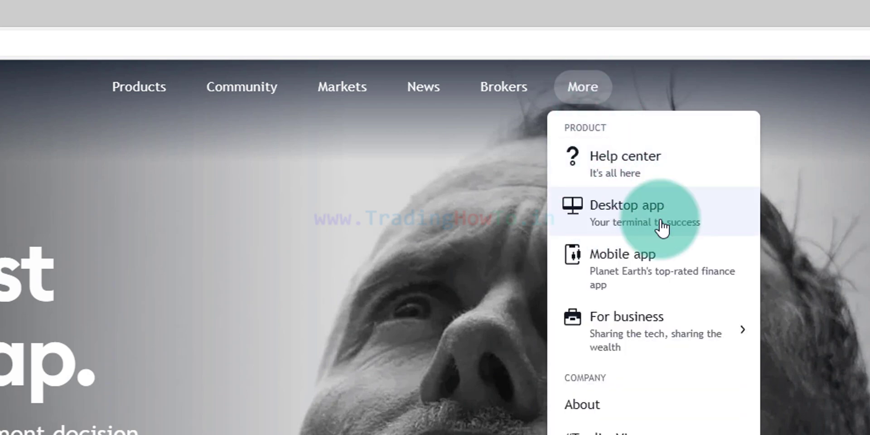
click(708, 215)
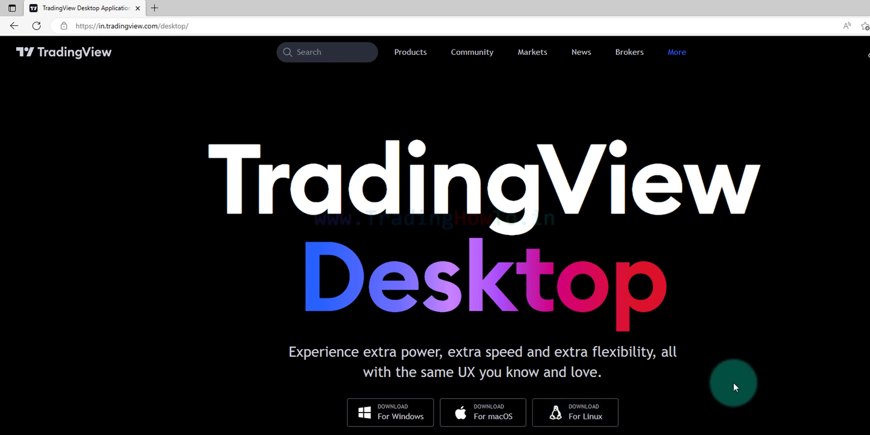
scroll(828, 362, down, 6)
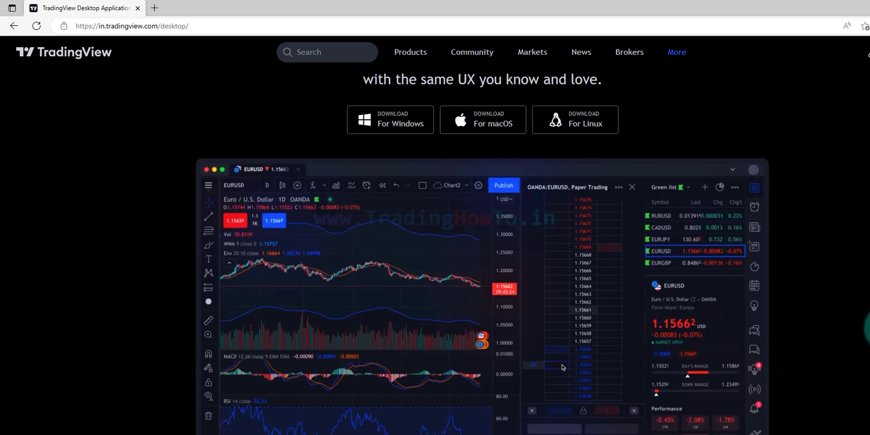
scroll(865, 344, down, 3)
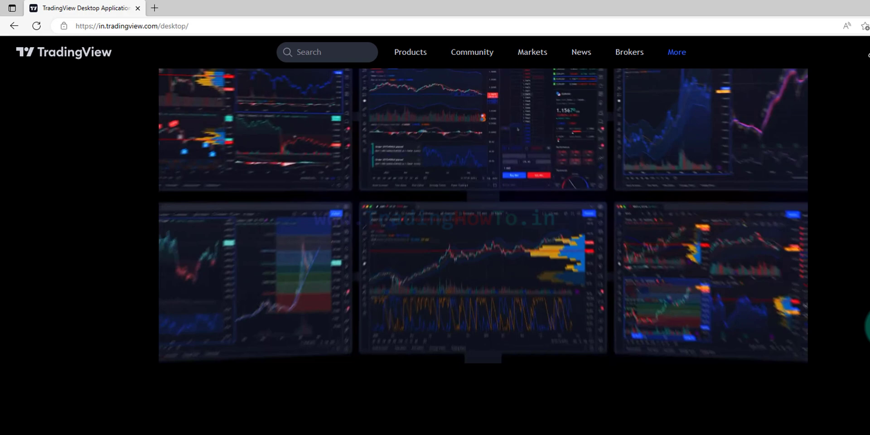
scroll(483, 251, down, 3)
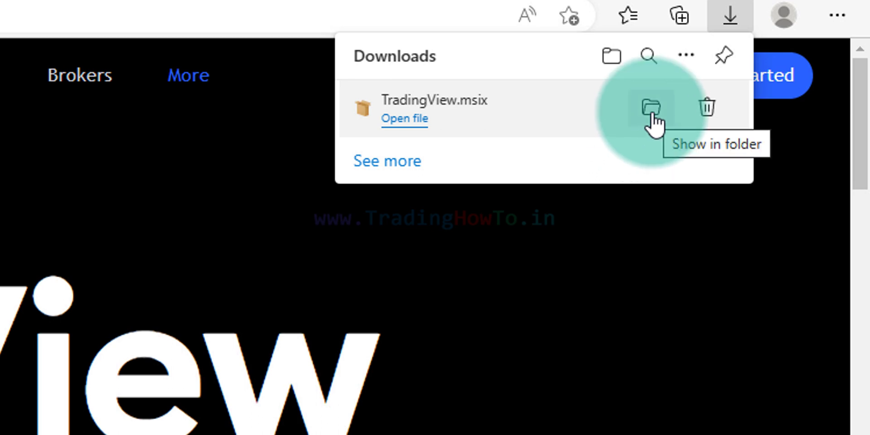
Show the downloaded TradingView.msix in its Downloads folder
click(652, 109)
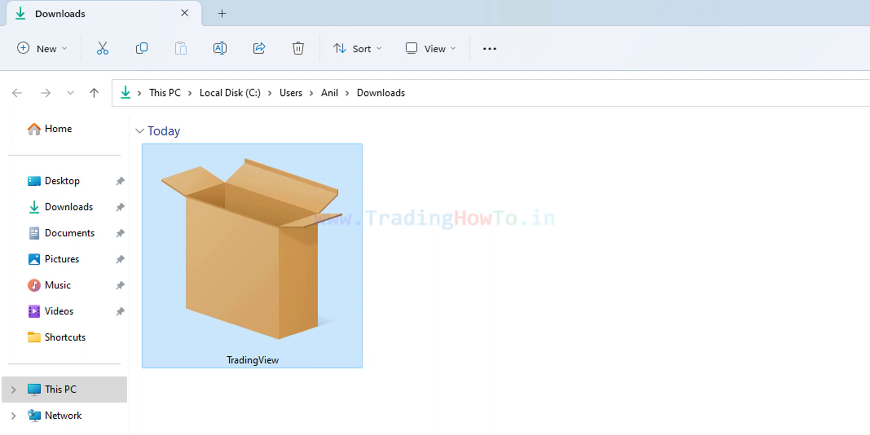
Install TradingView from the package, accepting the metered-connection warning
double_click(339, 306)
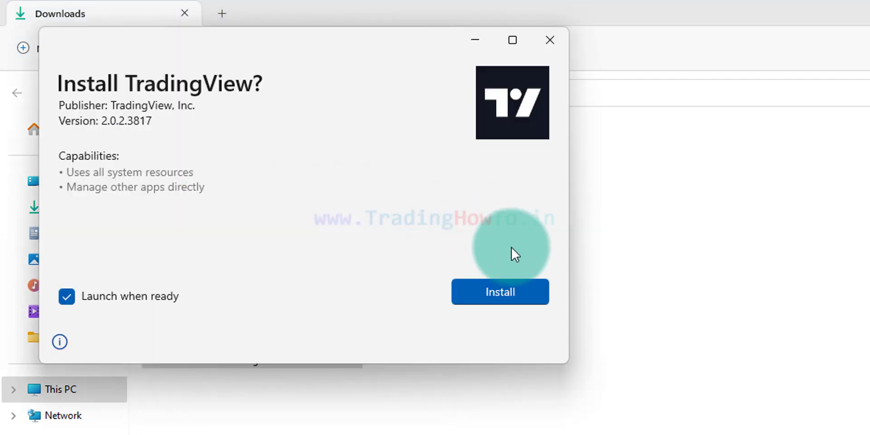
click(521, 289)
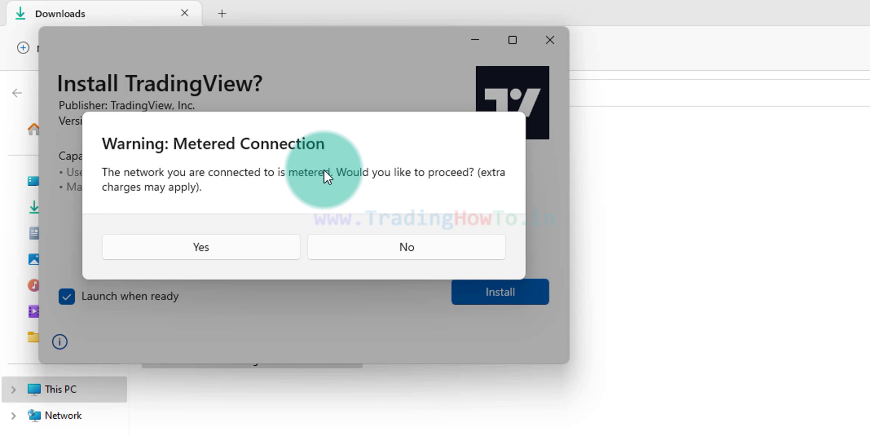
click(242, 245)
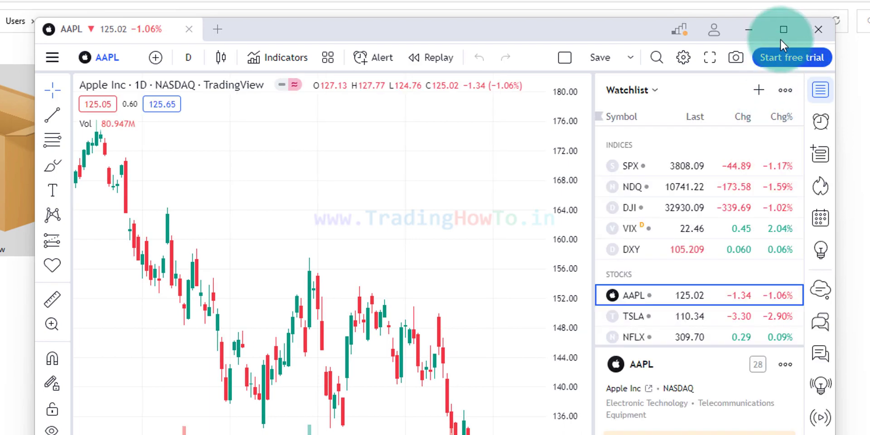
Maximize TradingView Desktop and choose sign in from the main options menu
click(782, 30)
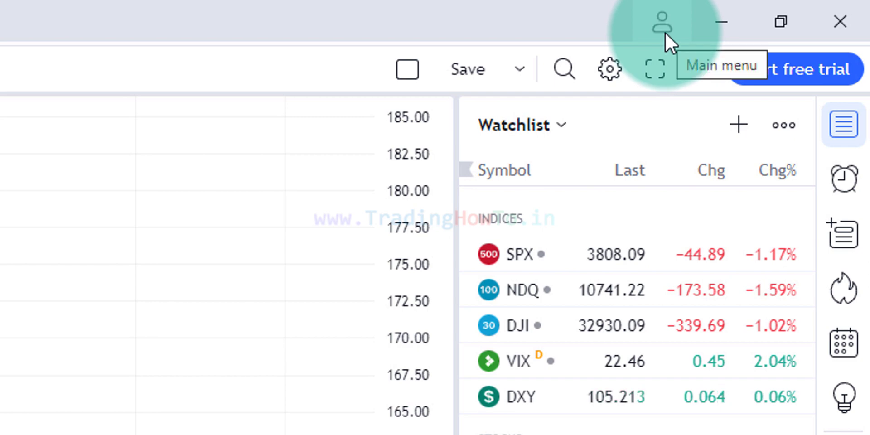
click(665, 32)
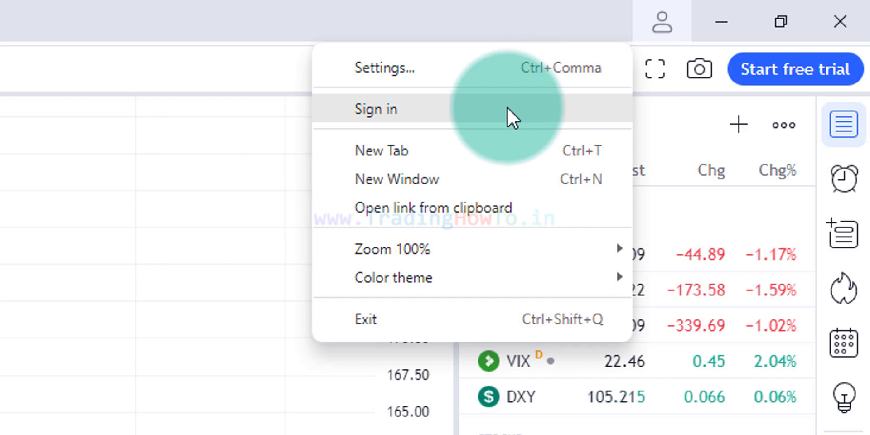
click(518, 118)
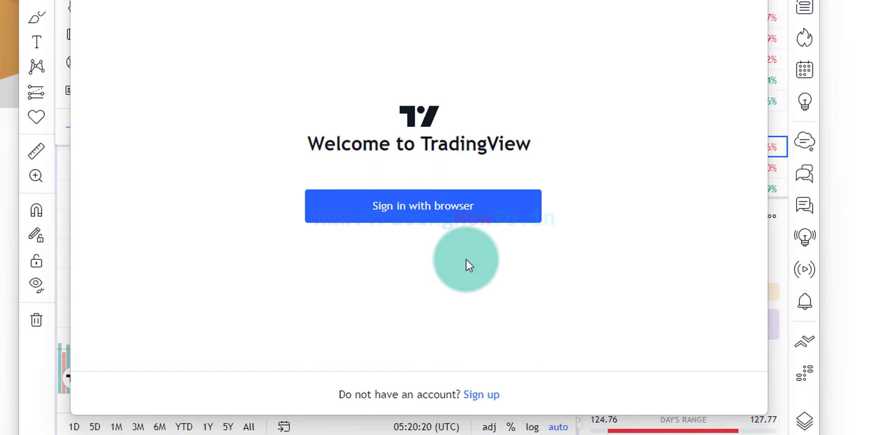
Sign in through the browser by email with the account username and password, passing reCAPTCHA
click(520, 213)
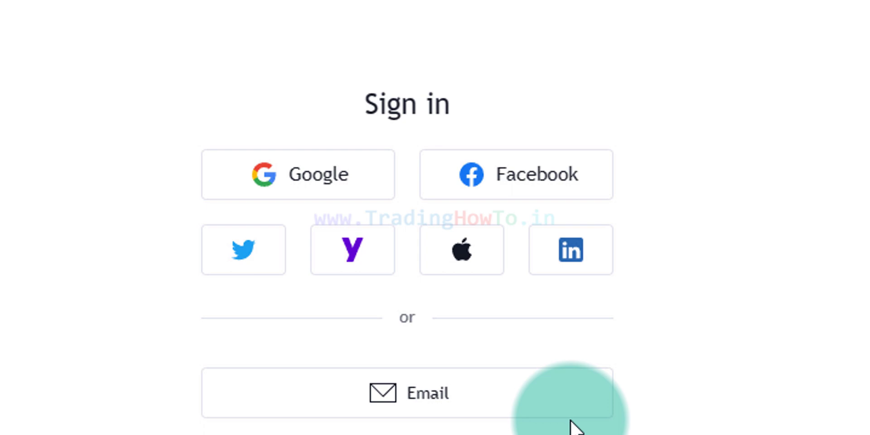
click(594, 419)
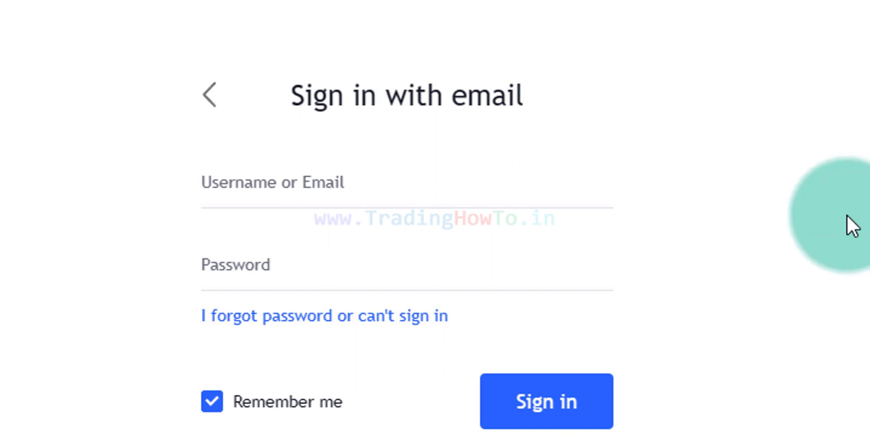
click(585, 200)
text(shettyamit)
click(523, 277)
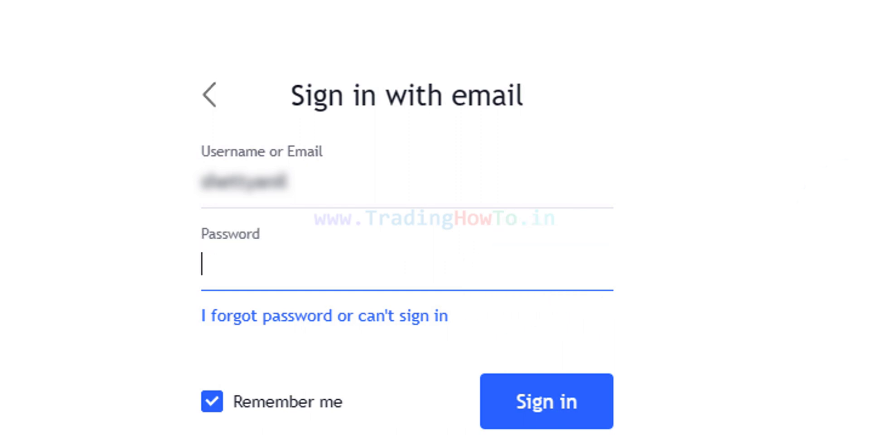
text(••••••••••••)
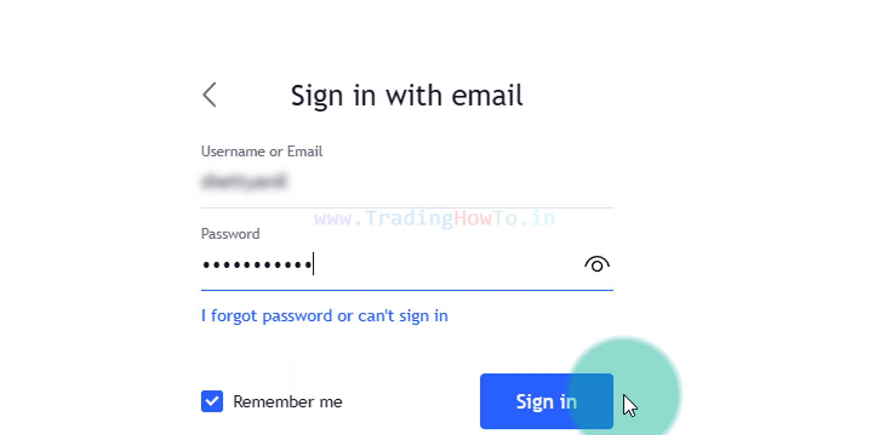
click(607, 411)
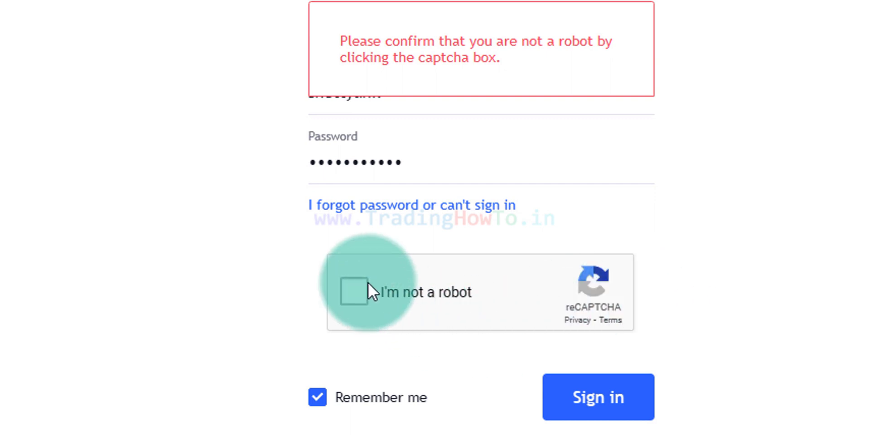
click(382, 291)
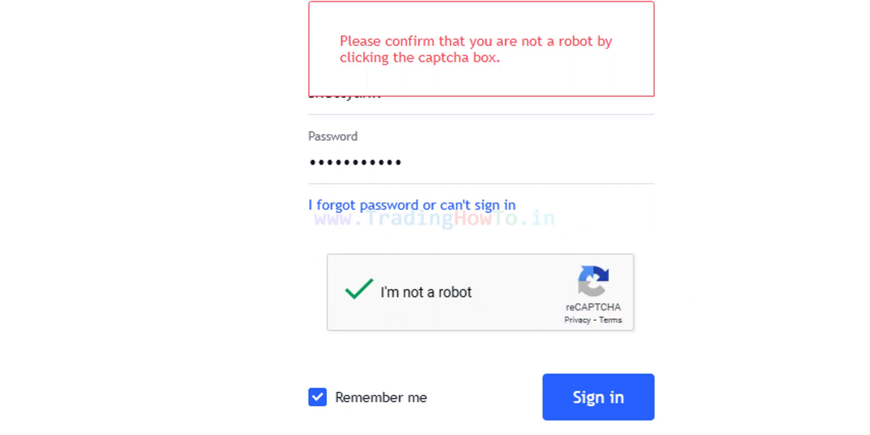
click(649, 405)
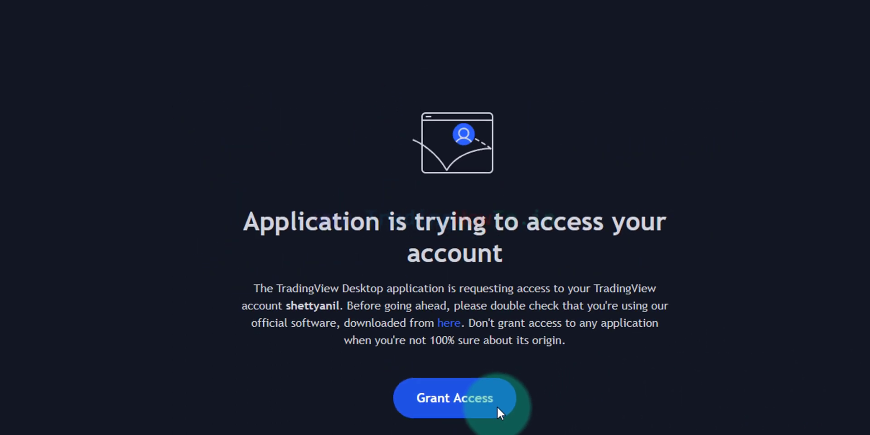
Grant TradingView Desktop access and allow the site to open the app
click(498, 408)
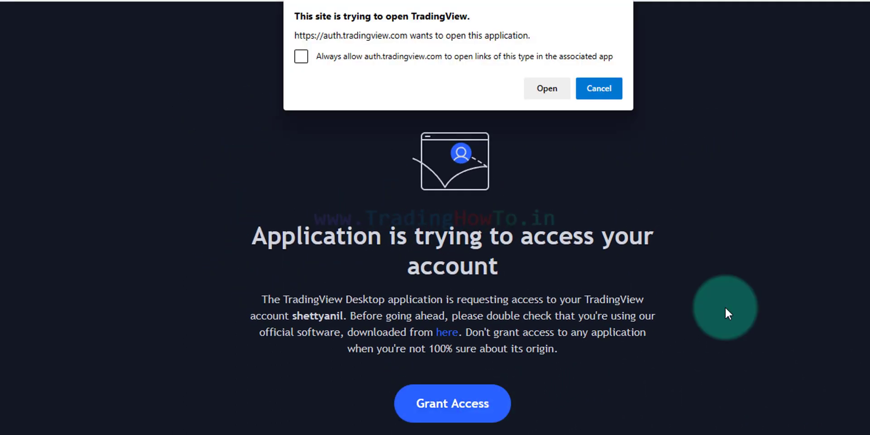
click(548, 89)
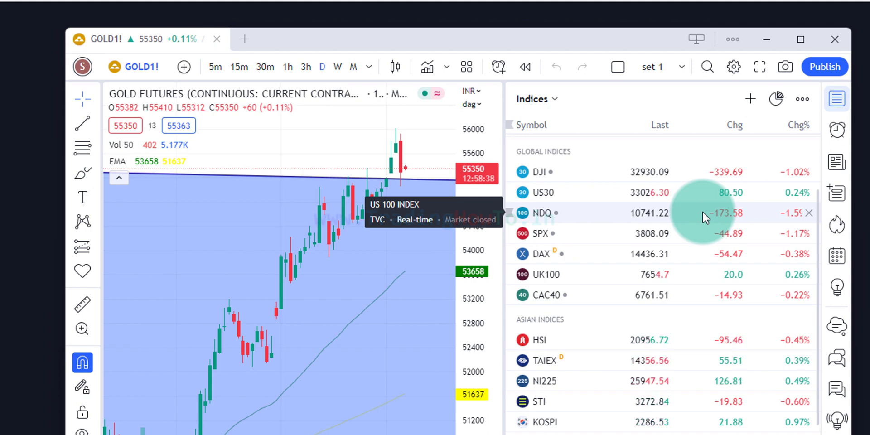
Maximize the window and compress the GOLD1! chart's time axis to show more history
click(804, 40)
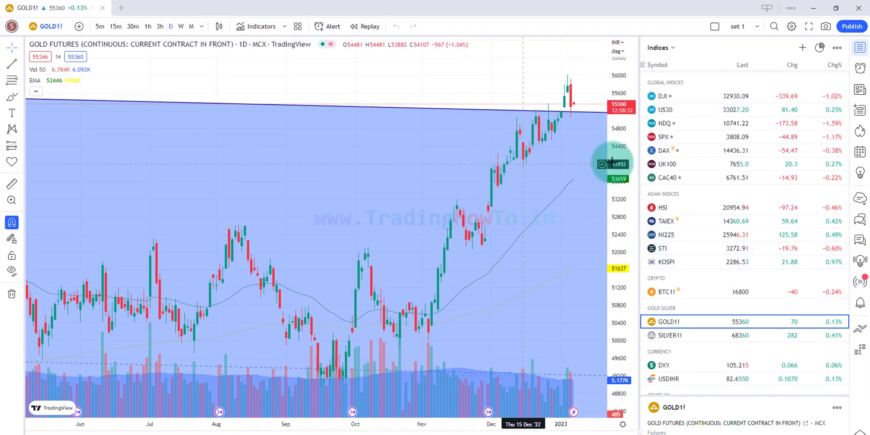
click(663, 47)
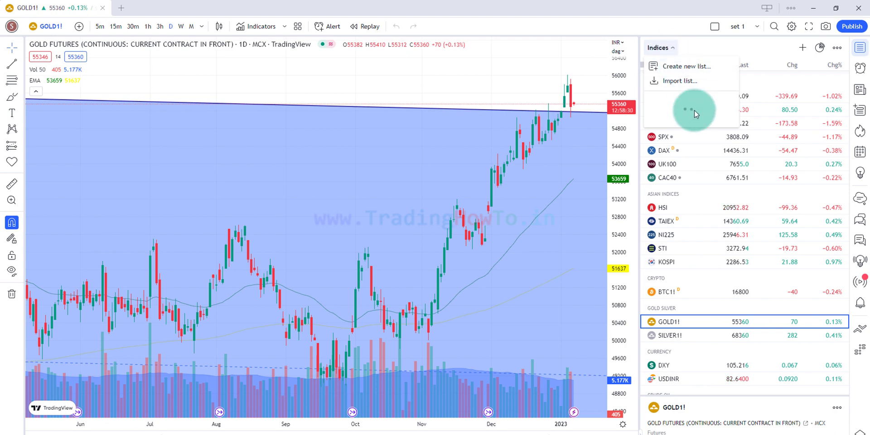
click(756, 50)
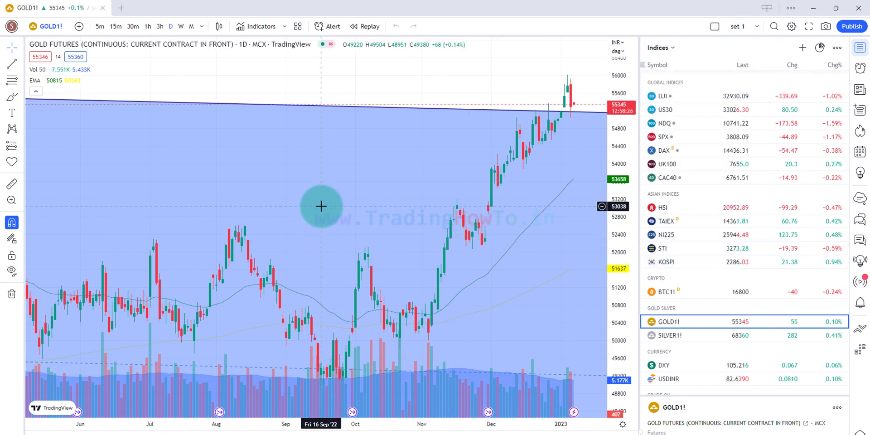
scroll(320, 204, down, 5)
drag(407, 431, 469, 201)
scroll(470, 202, up, 3)
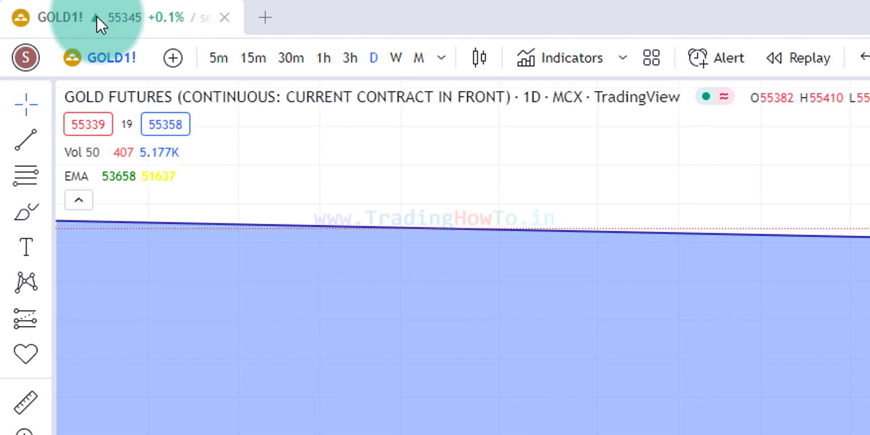
Choose the Dark colour theme from the account menu's Color theme settings, then close Settings
click(21, 59)
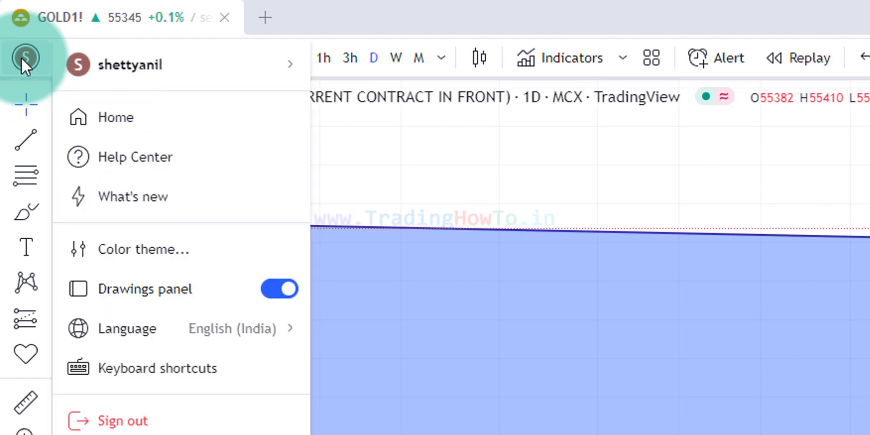
mouse_move(89, 66)
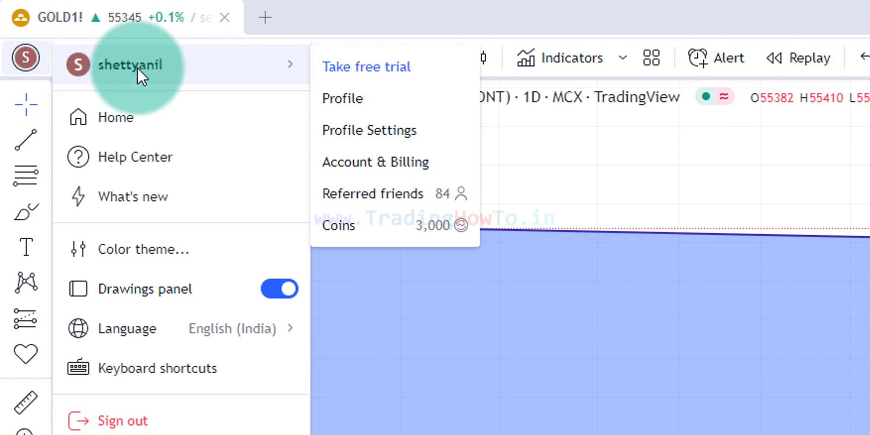
click(219, 257)
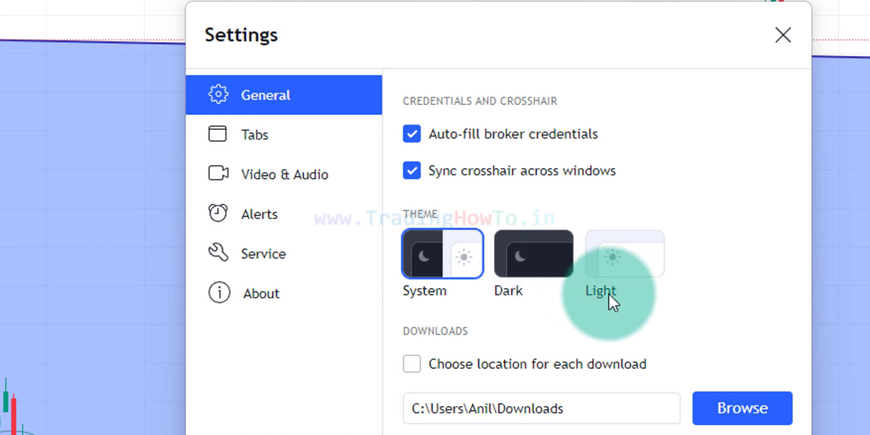
click(537, 272)
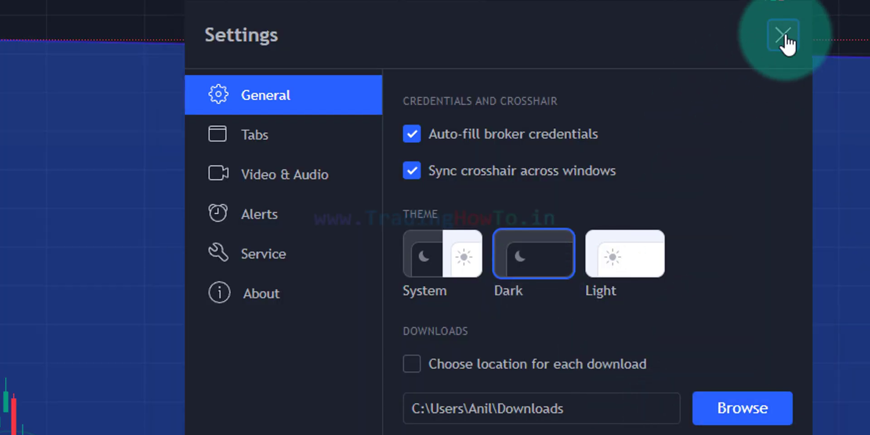
click(783, 35)
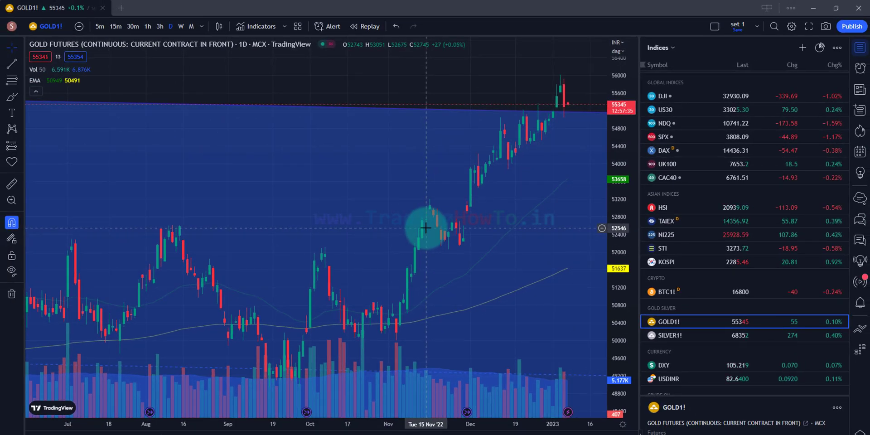